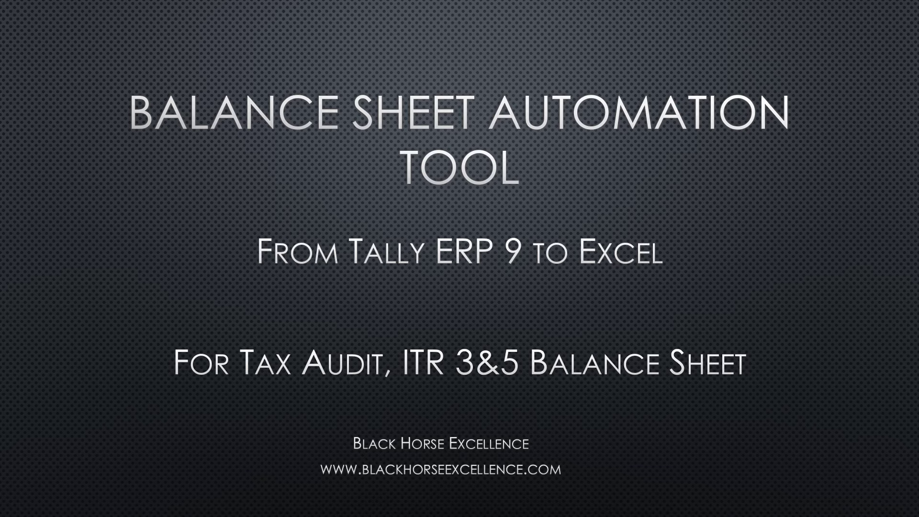
Switch from the PowerPoint title slide to the Excel workbook's empty Trial Balance sheet
{"action": "key", "text": "alt+Tab"}
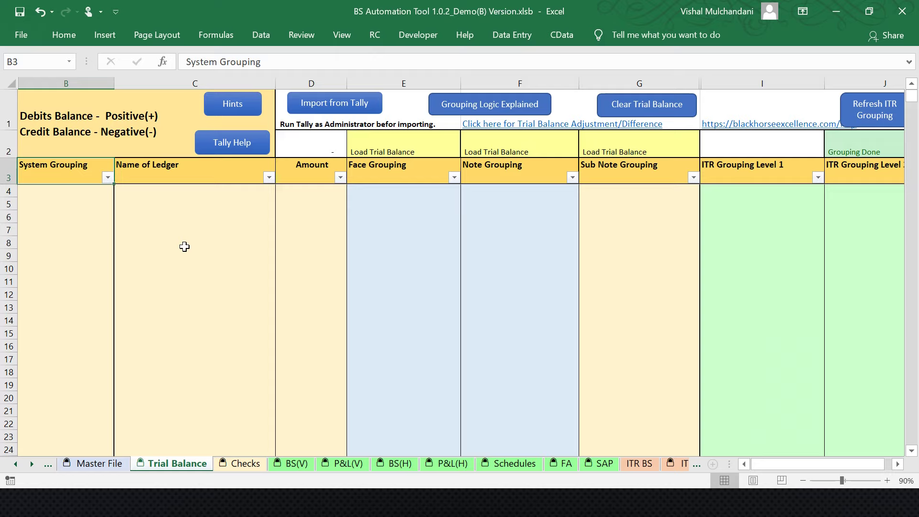
{"action": "left_click", "coordinate": [181, 247]}
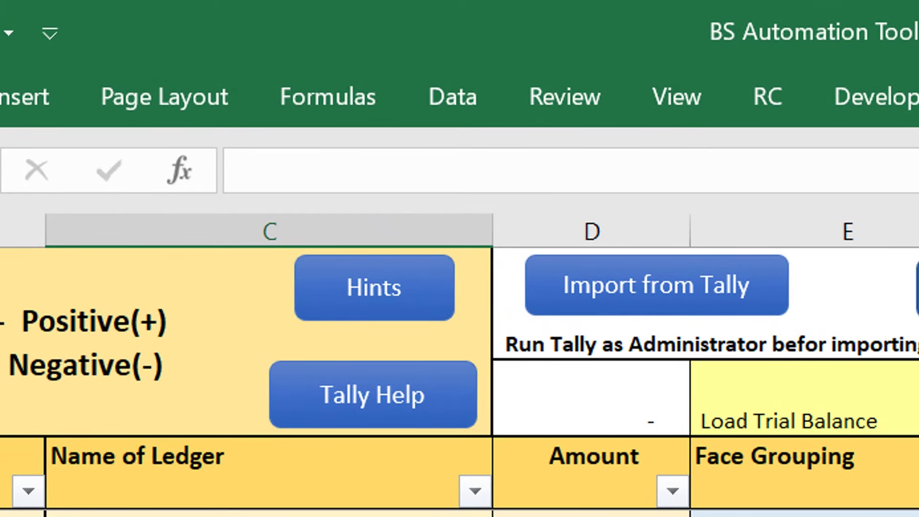
{"action": "key", "text": "alt+Tab"}
{"action": "key", "text": "alt+Tab"}
{"action": "key", "text": "alt+Tab"}
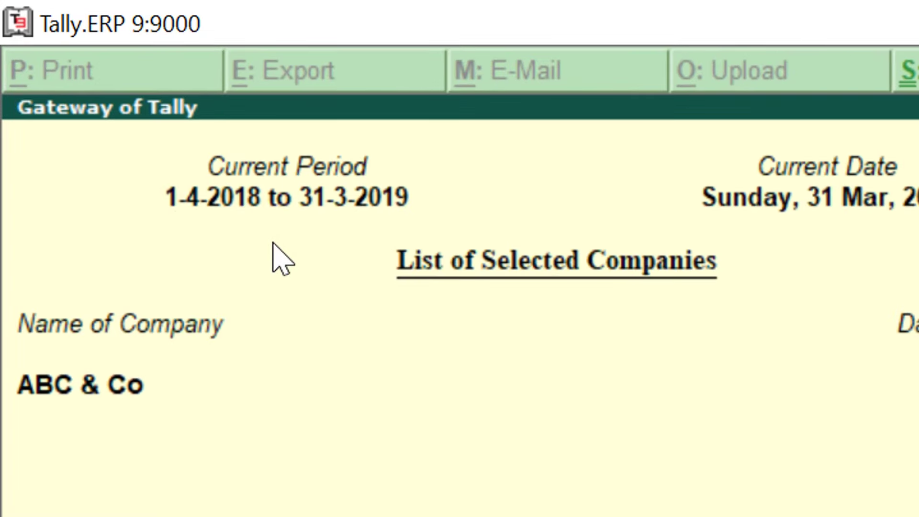
{"action": "key", "text": "alt+Tab"}
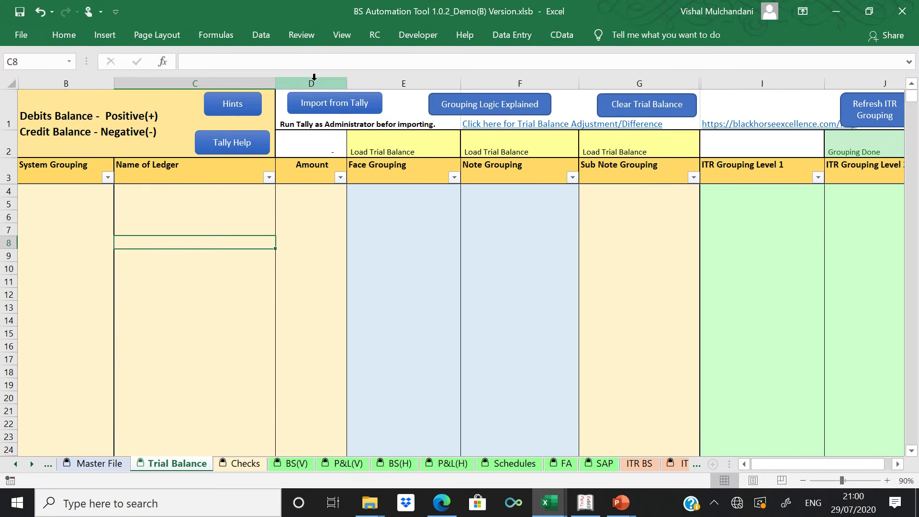
Run Import from Tally to fill the Trial Balance with ledgers, amounts and groupings
{"action": "left_click", "coordinate": [322, 110]}
{"action": "key", "text": "Return"}
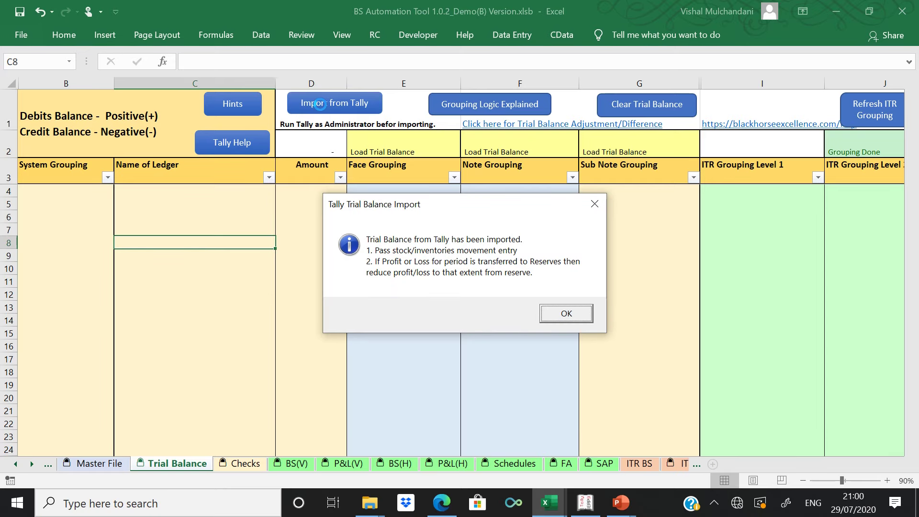
{"action": "key", "text": "Return"}
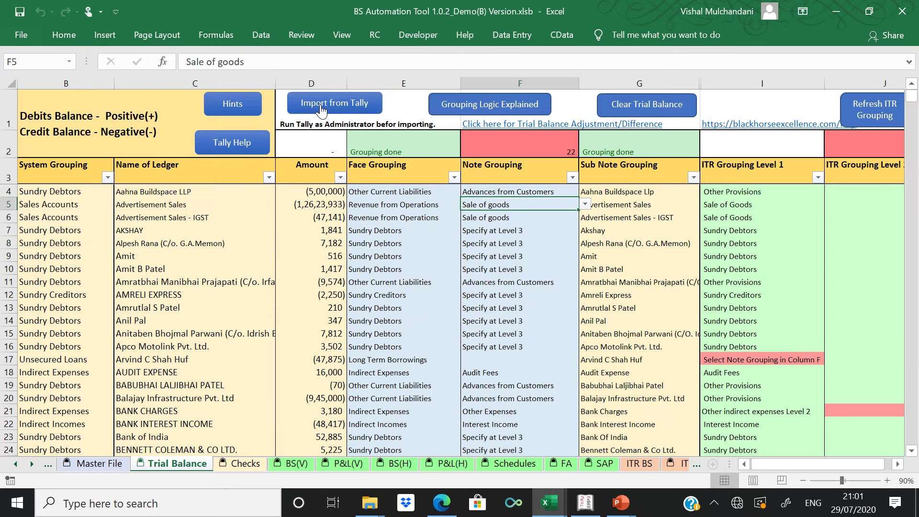
{"action": "key", "text": "Left"}
{"action": "key", "text": "Left"}
{"action": "key", "text": "Left"}
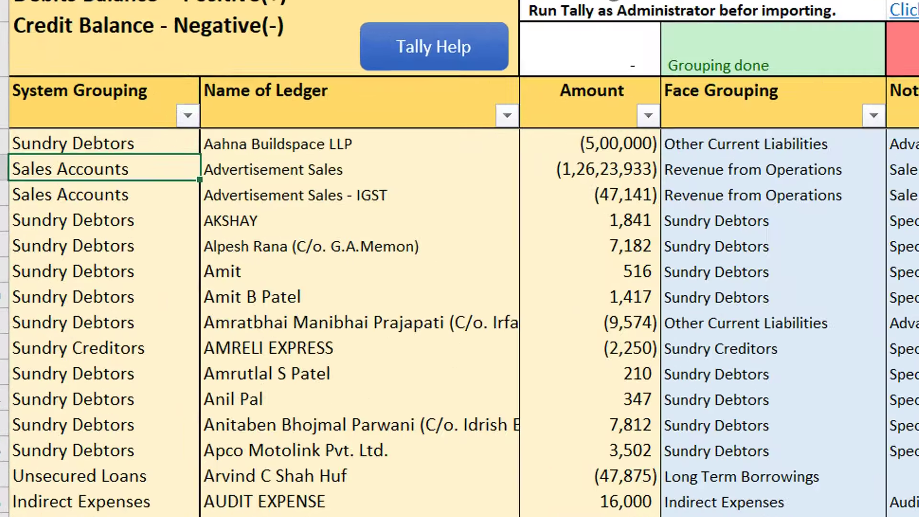
{"action": "key", "text": "shift+Right"}
{"action": "key", "text": "shift+Right"}
{"action": "key", "text": "shift+Down"}
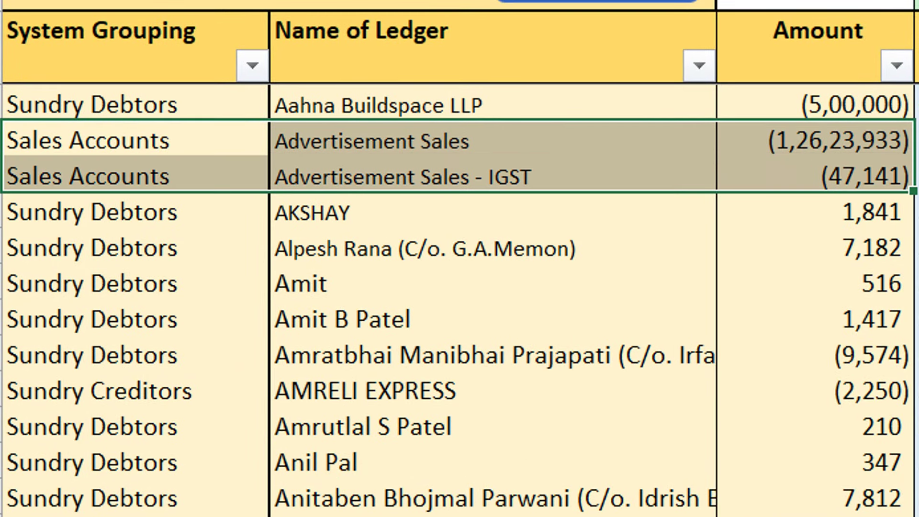
{"action": "key", "text": "Right"}
{"action": "key", "text": "Right"}
{"action": "key", "text": "Right"}
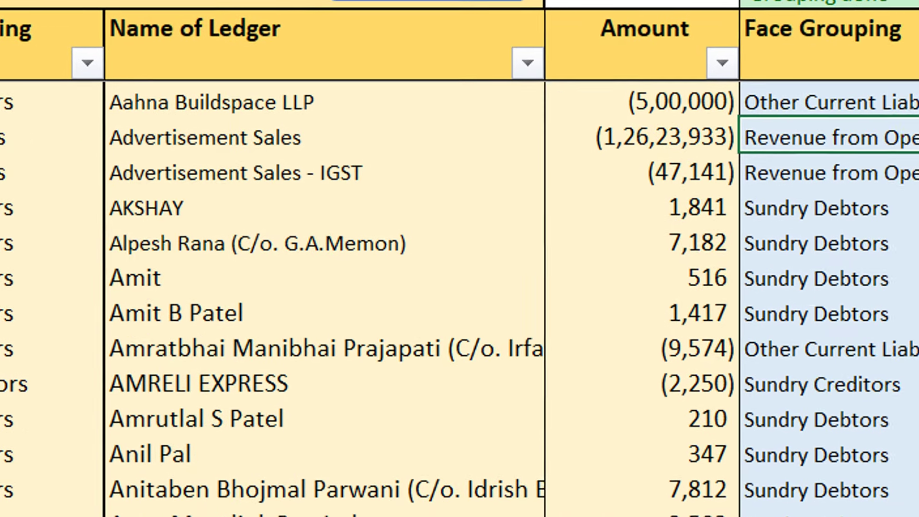
{"action": "key", "text": "shift+Right"}
{"action": "key", "text": "shift+Right"}
{"action": "key", "text": "shift+Down"}
{"action": "key", "text": "shift+Down"}
{"action": "key", "text": "shift+Down"}
{"action": "key", "text": "shift+Down"}
{"action": "key", "text": "shift+Down"}
{"action": "key", "text": "shift+Down"}
{"action": "key", "text": "shift+Down"}
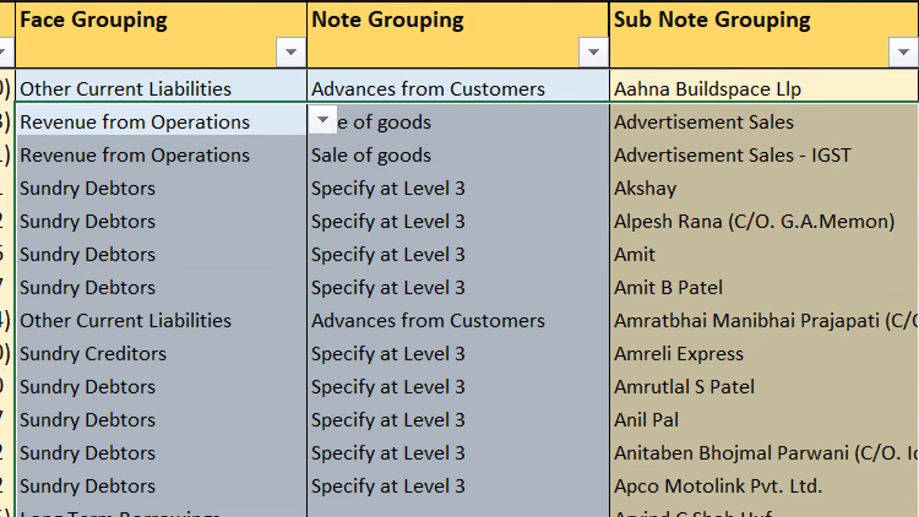
{"action": "key", "text": "Right"}
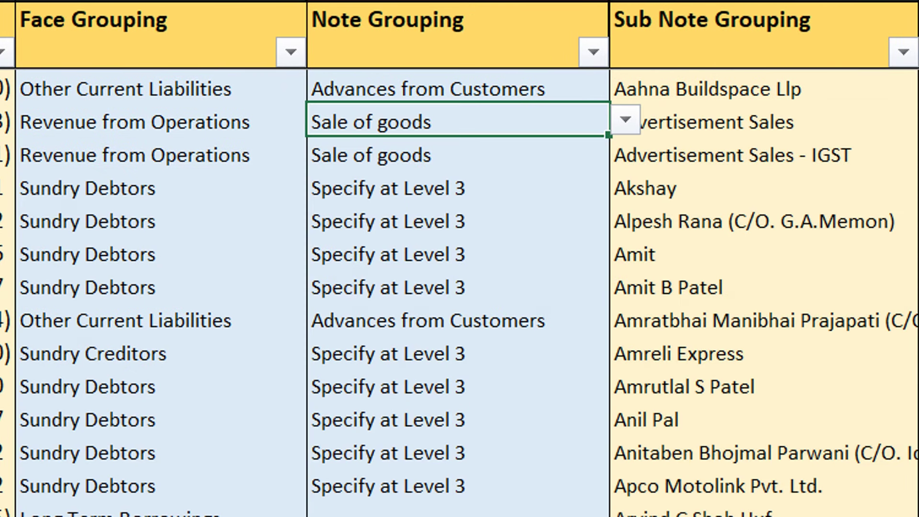
{"action": "key", "text": "Right"}
{"action": "key", "text": "Right"}
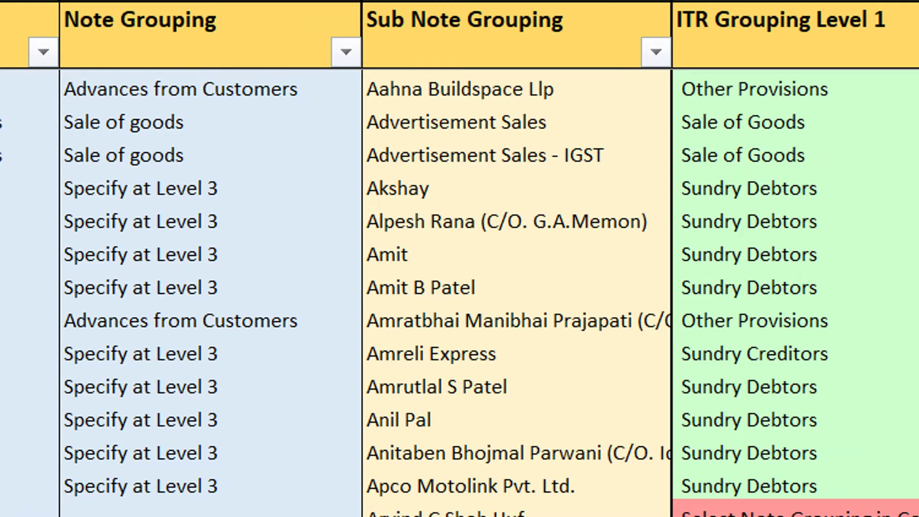
{"action": "key", "text": "Right"}
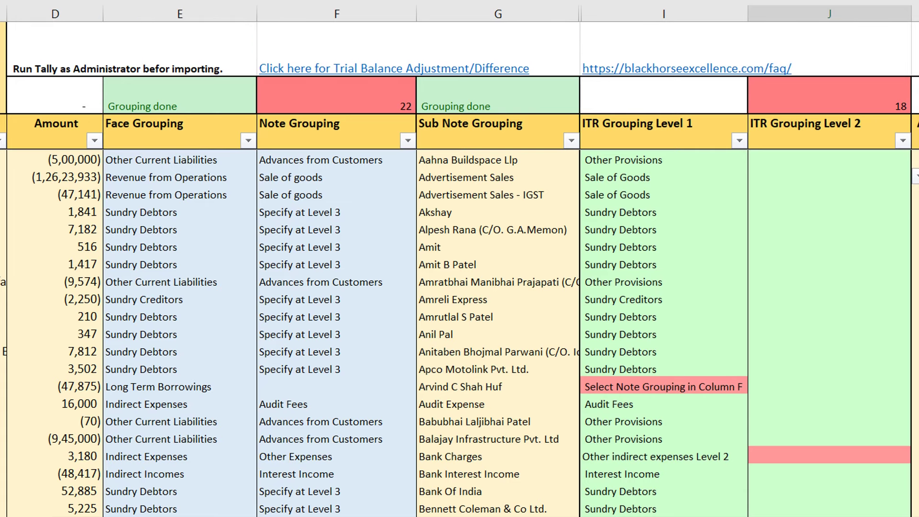
Review the BS(V), P&L(V) and BS(H) sheets, finishing on the Schedules sheet
{"action": "left_click", "coordinate": [393, 507]}
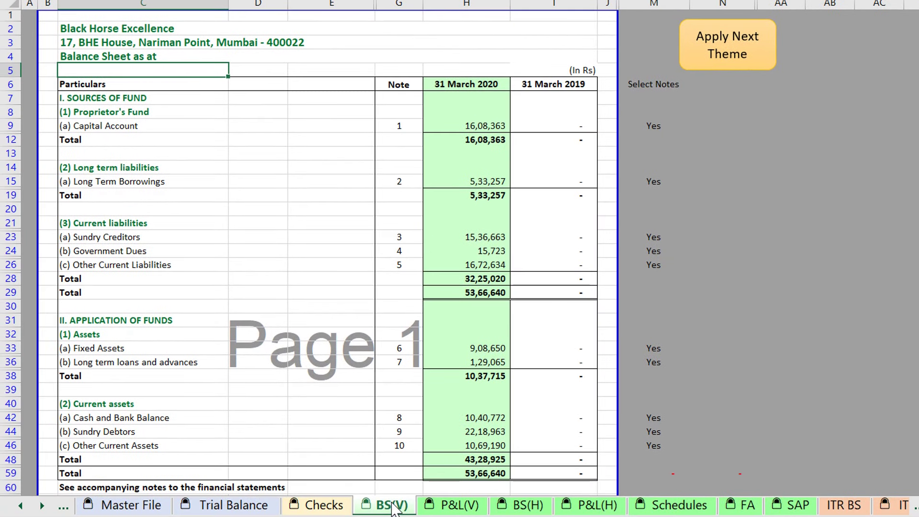
{"action": "left_click", "coordinate": [452, 508]}
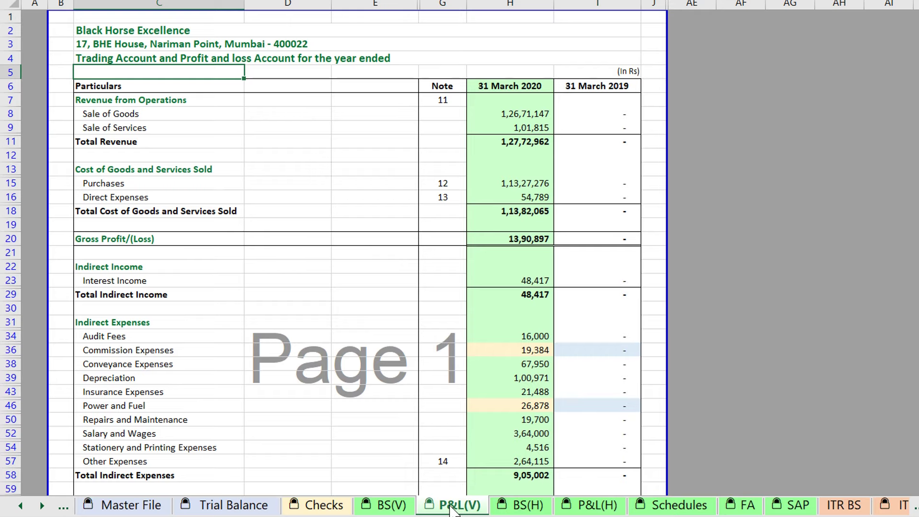
{"action": "left_click", "coordinate": [525, 510]}
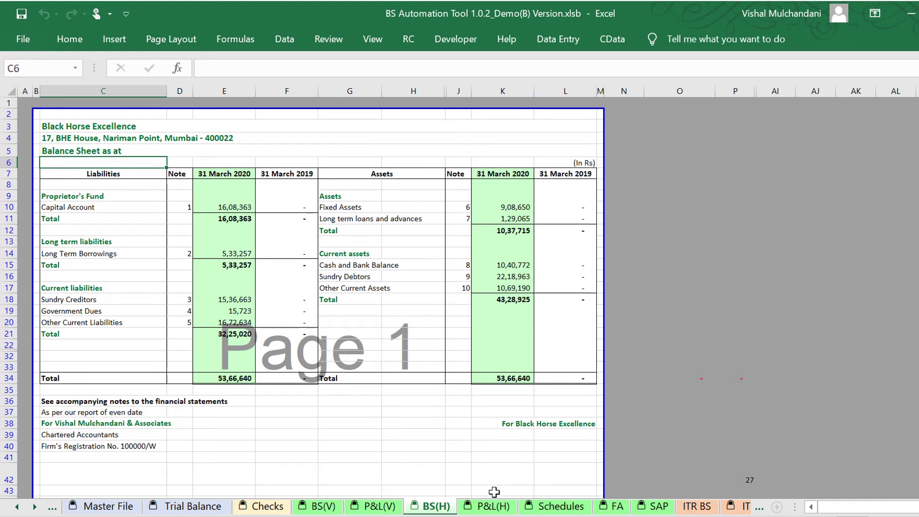
{"action": "left_click", "coordinate": [564, 508]}
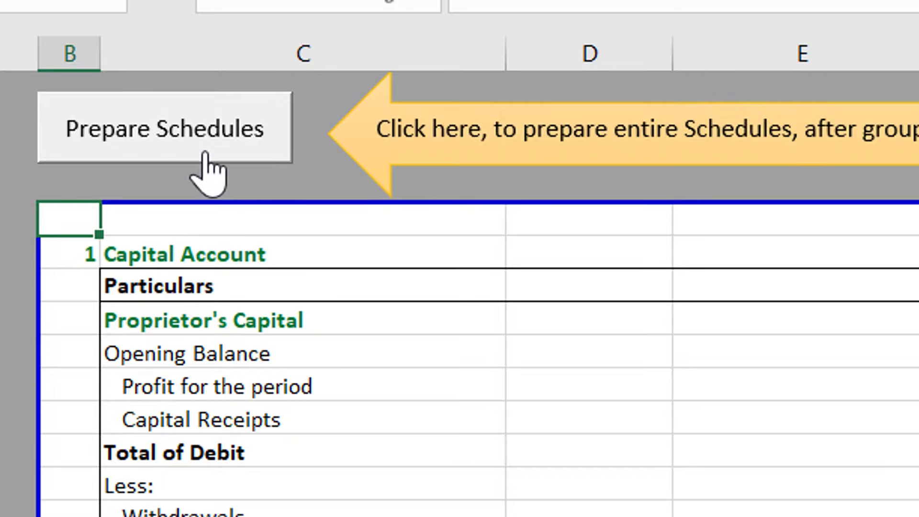
Prepare the schedules, review the notes, then view the FA depreciation annexure (WDV 90,52,142)
{"action": "left_click", "coordinate": [589, 513]}
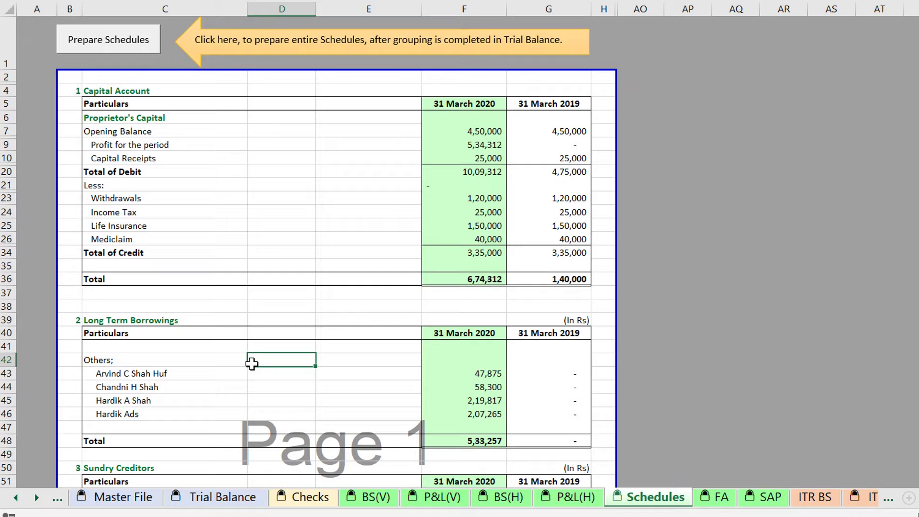
{"action": "scroll", "coordinate": [241, 342], "scroll_direction": "down", "scroll_amount": 15}
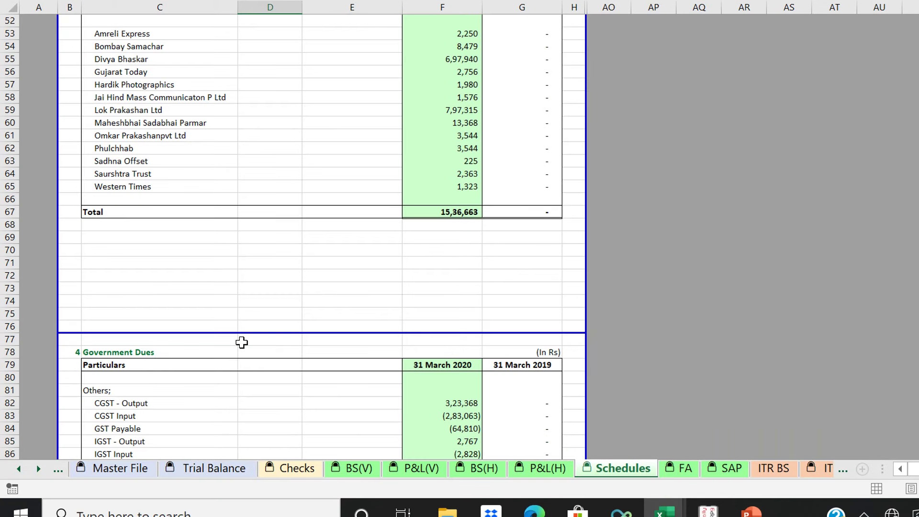
{"action": "scroll", "coordinate": [242, 342], "scroll_direction": "down", "scroll_amount": 11}
{"action": "scroll", "coordinate": [242, 341], "scroll_direction": "down", "scroll_amount": 11}
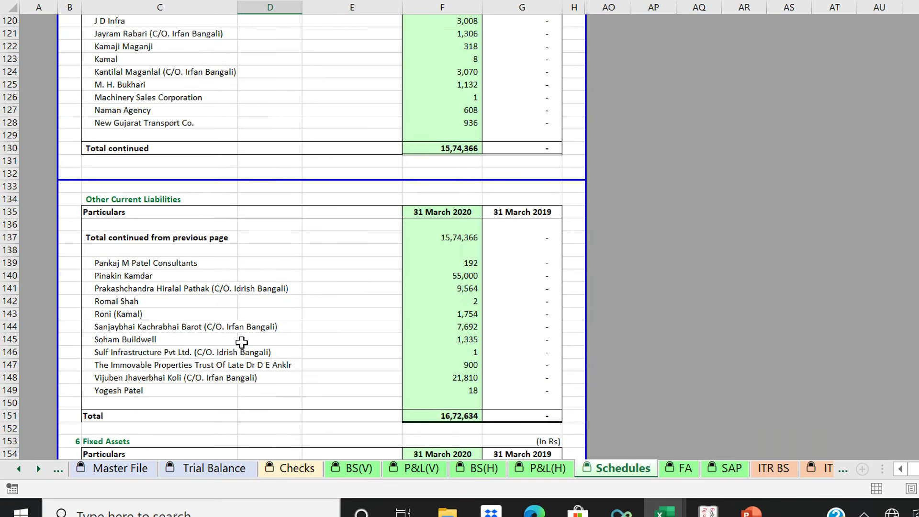
{"action": "scroll", "coordinate": [241, 342], "scroll_direction": "down", "scroll_amount": 11}
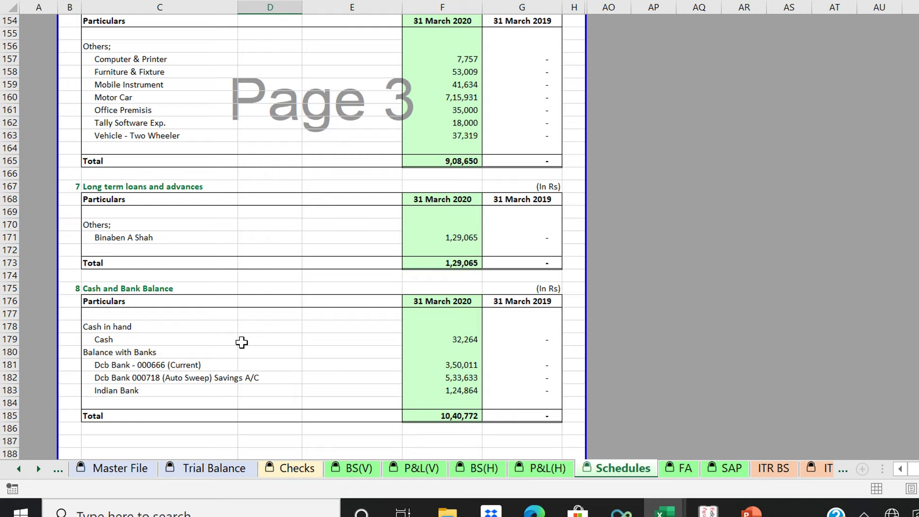
{"action": "scroll", "coordinate": [242, 342], "scroll_direction": "down", "scroll_amount": 11}
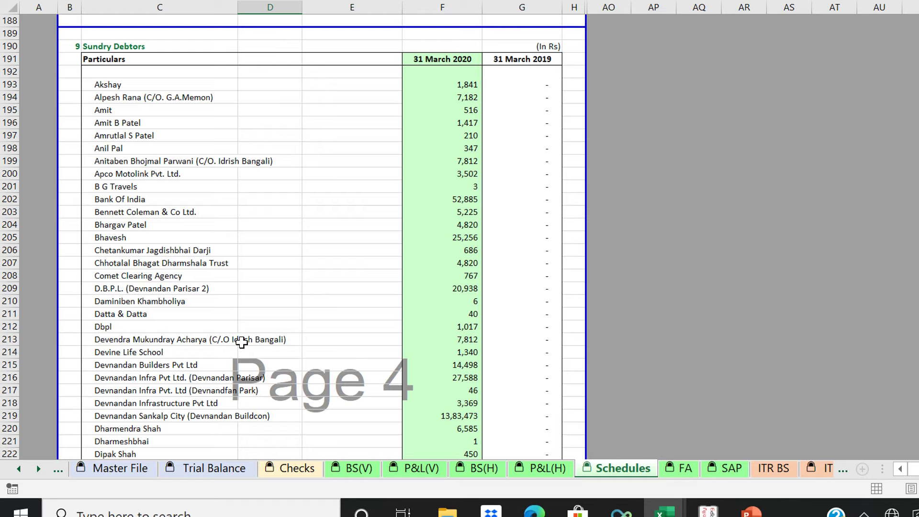
{"action": "scroll", "coordinate": [241, 341], "scroll_direction": "up", "scroll_amount": 20}
{"action": "left_click", "coordinate": [688, 468]}
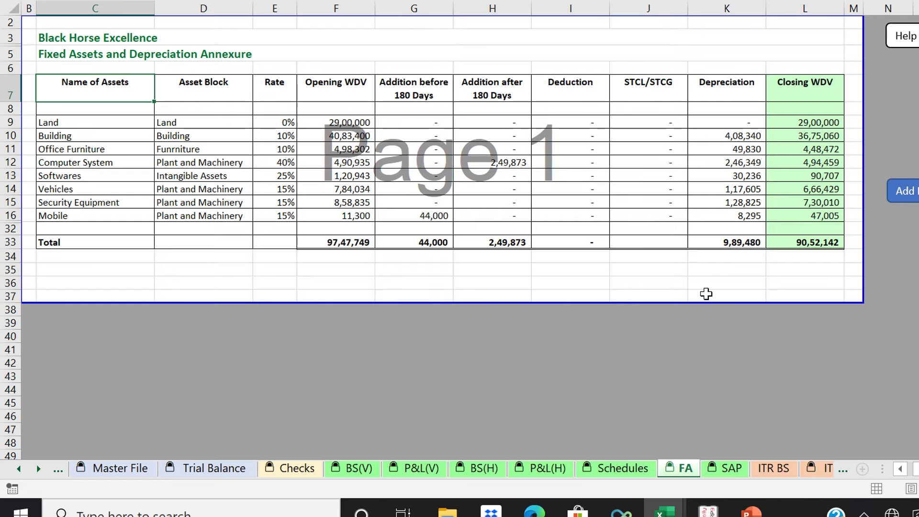
Read the SAP accounting policies, then view the ITR BS sheet (sources of funds 1,26,09,580)
{"action": "left_click", "coordinate": [731, 474]}
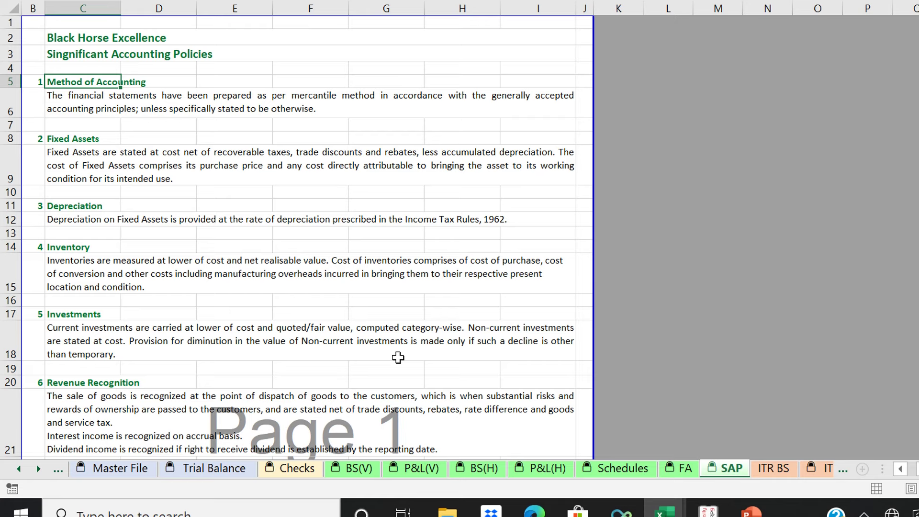
{"action": "scroll", "coordinate": [398, 357], "scroll_direction": "down", "scroll_amount": 5}
{"action": "scroll", "coordinate": [398, 357], "scroll_direction": "down", "scroll_amount": 2}
{"action": "scroll", "coordinate": [398, 357], "scroll_direction": "up", "scroll_amount": 5}
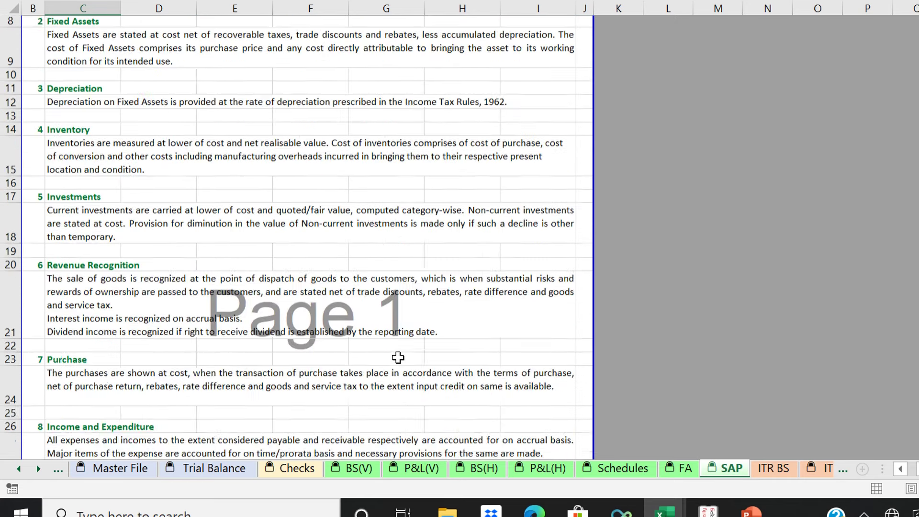
{"action": "scroll", "coordinate": [398, 358], "scroll_direction": "up", "scroll_amount": 2}
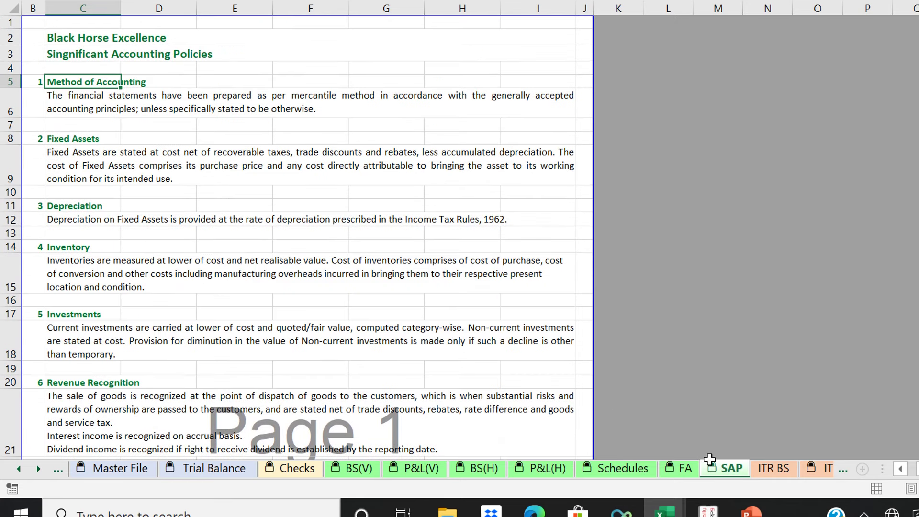
{"action": "left_click", "coordinate": [775, 470]}
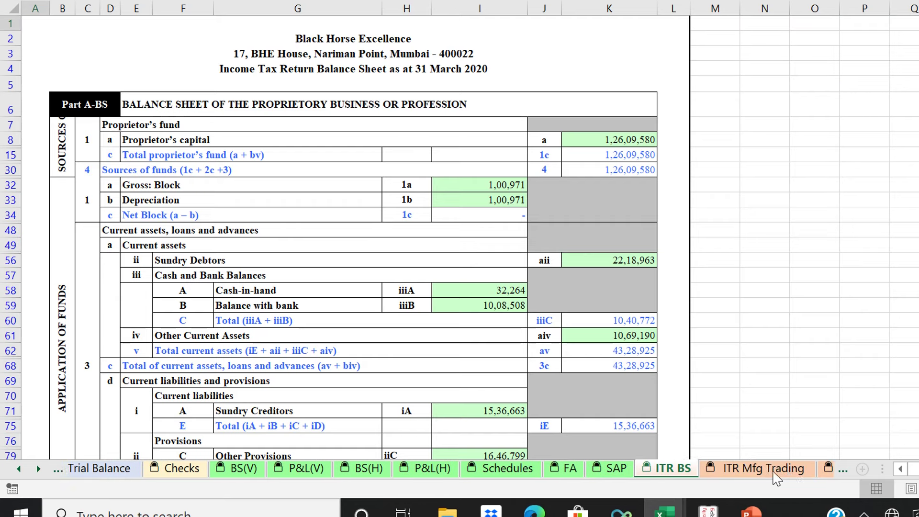
View the ITR Mfg Trading account showing revenue from operations of 1,27,72,962
{"action": "left_click", "coordinate": [776, 470]}
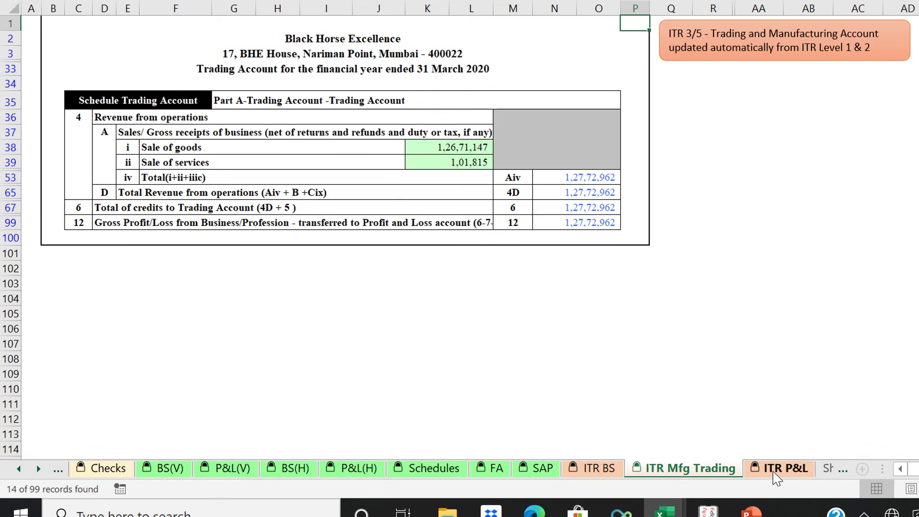
{"action": "left_click", "coordinate": [777, 474]}
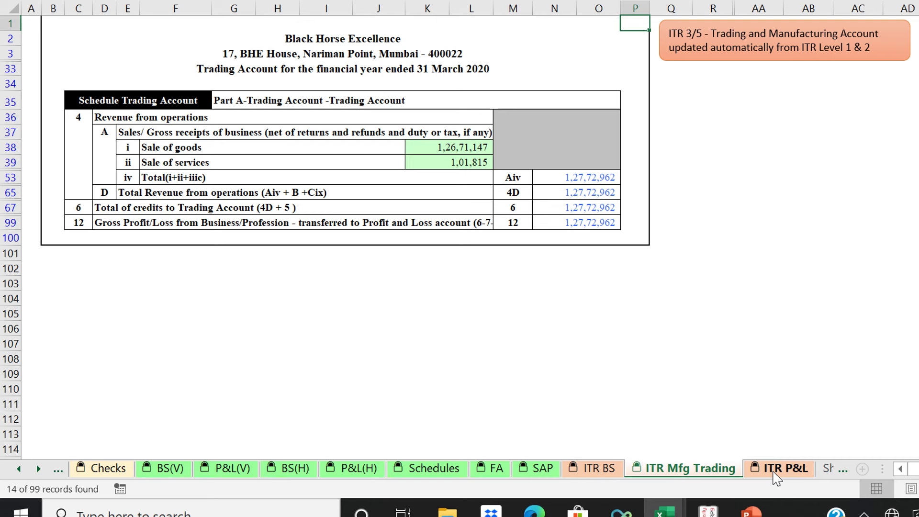